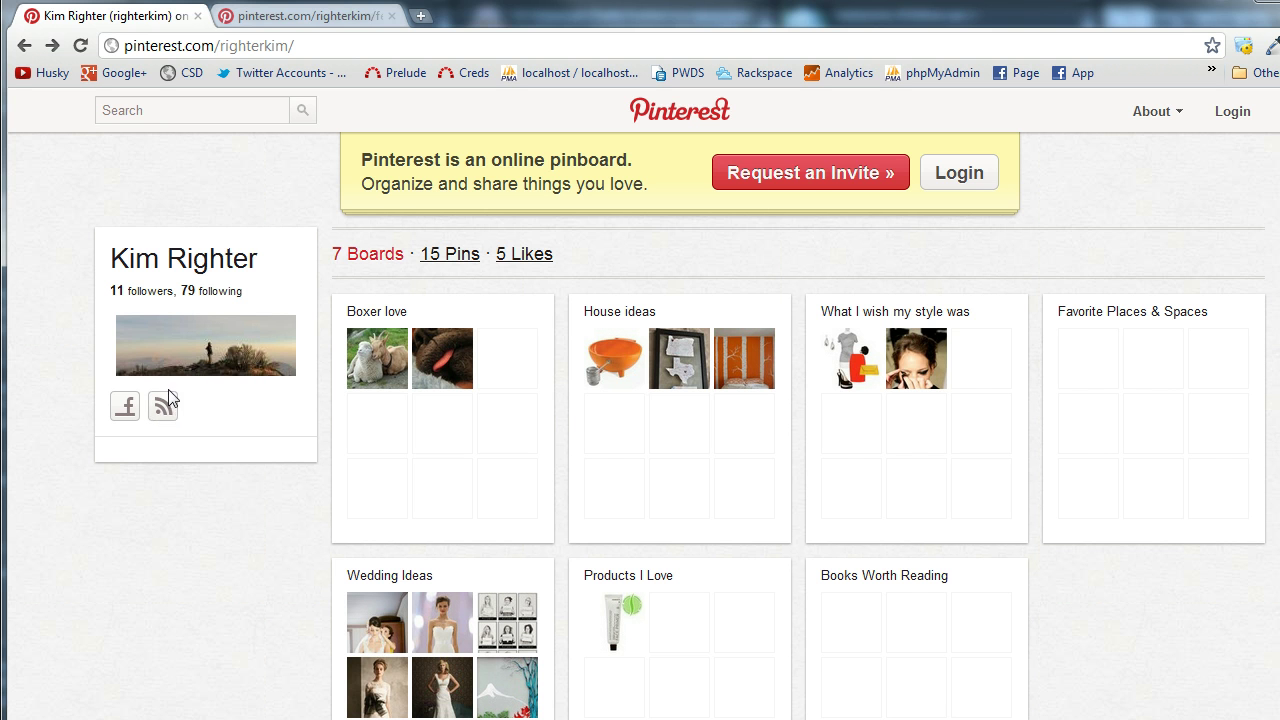
# - Switch to the second browser tab showing the Pinterest feed.rss page
pyautogui.click(260, 18)
# - Copy the Pinterest feed URL from the address bar and start a New Pledge in HelpAttack!
pyautogui.moveTo(385, 45); pyautogui.dragTo(108, 45)
pyautogui.hotkey('ctrl', 'c')
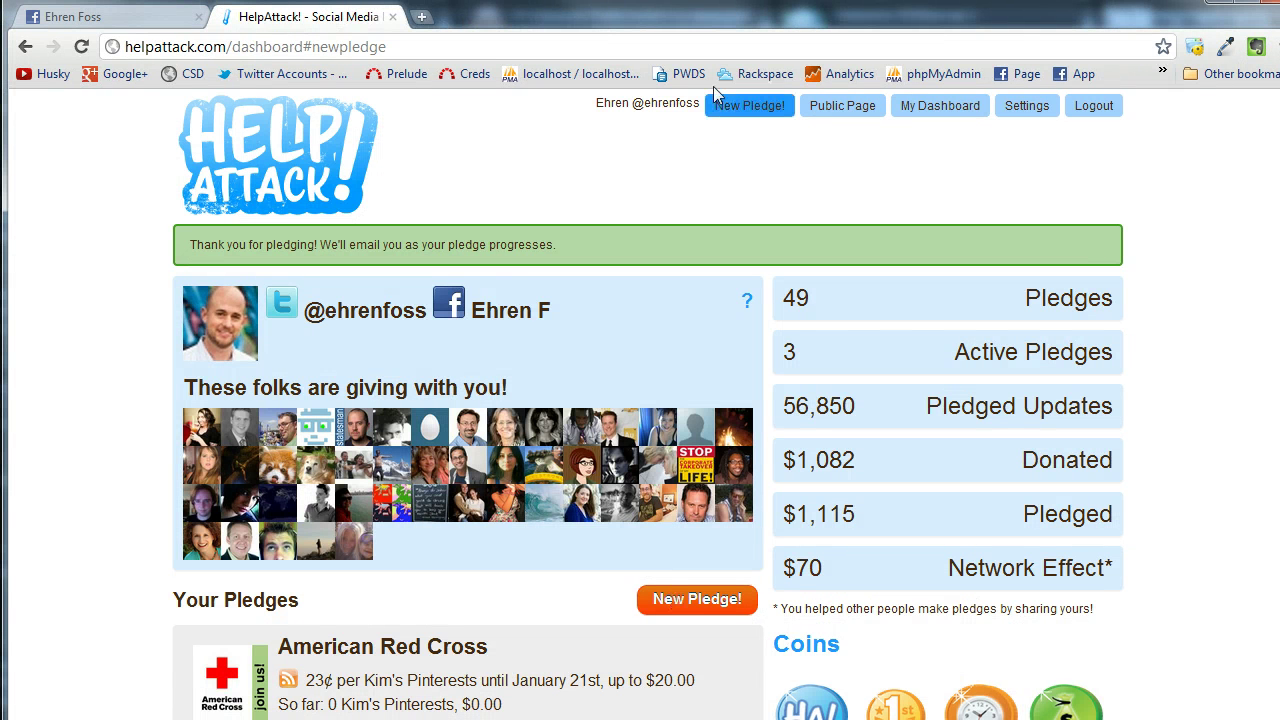
pyautogui.click(743, 111)
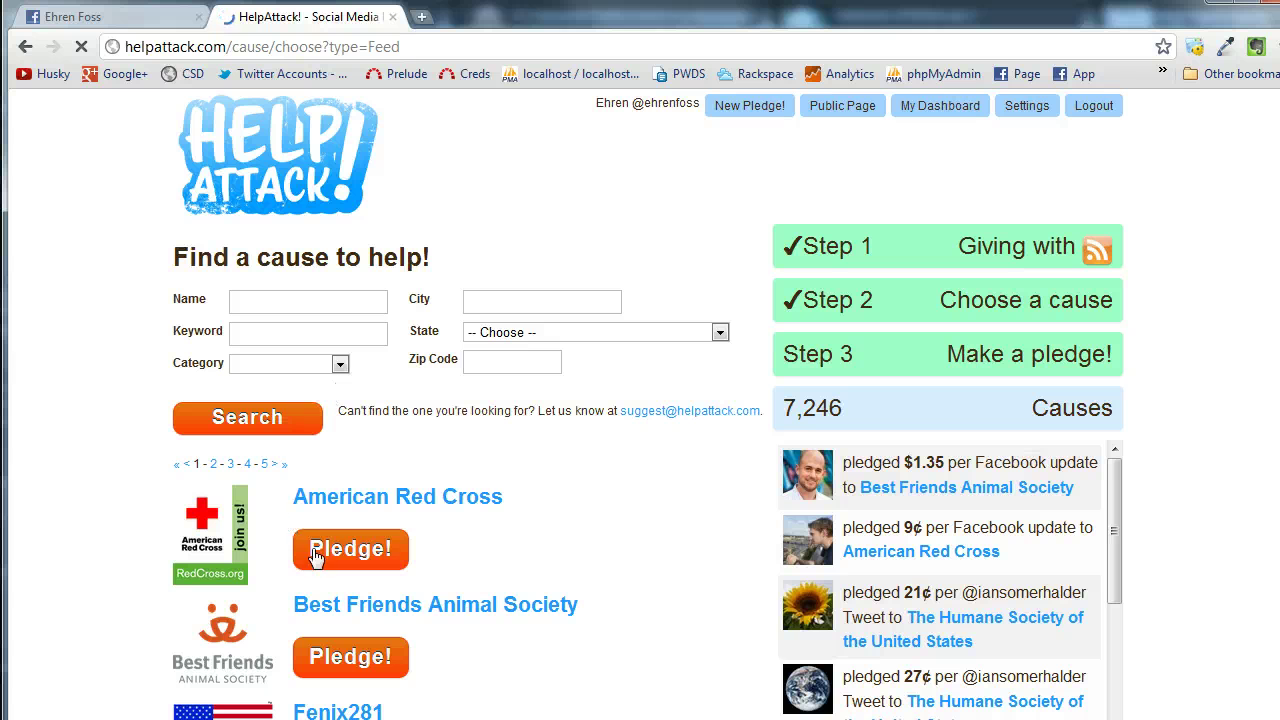
# - Choose American Red Cross, paste the Pinterest feed URL and enter a feed name
pyautogui.click(315, 557)
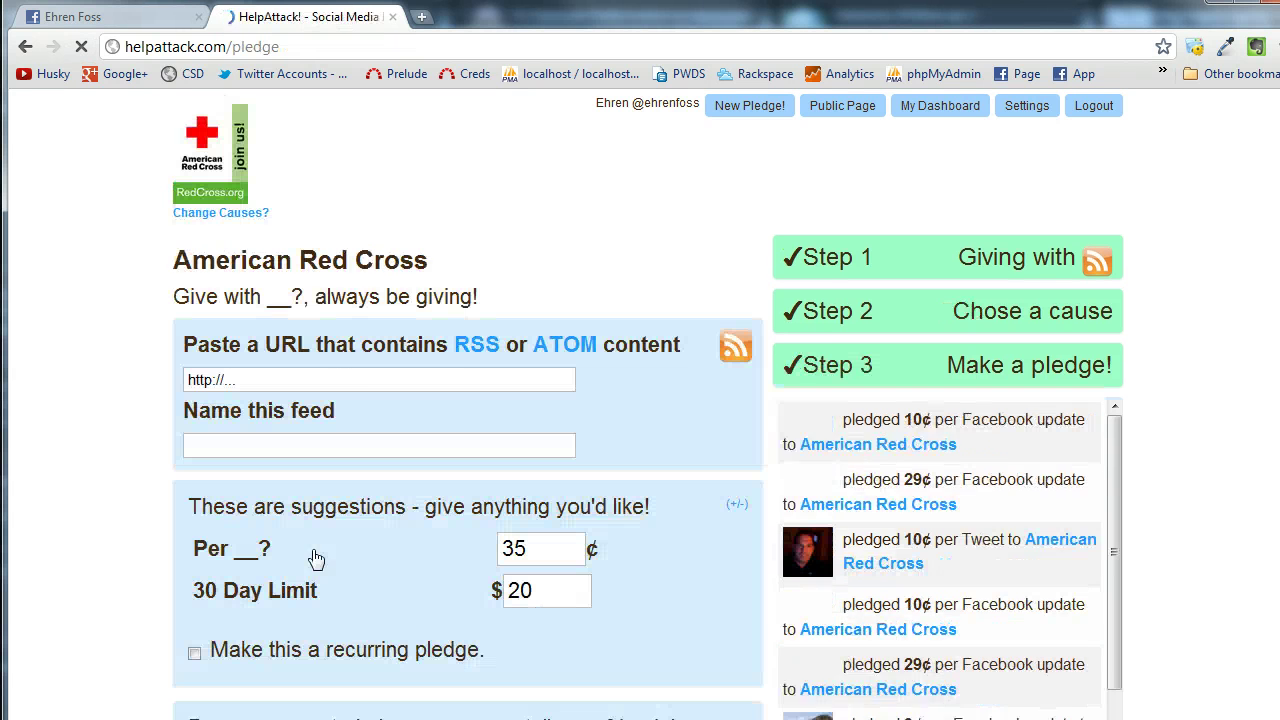
pyautogui.click(363, 378)
pyautogui.hotkey('ctrl', 'v')
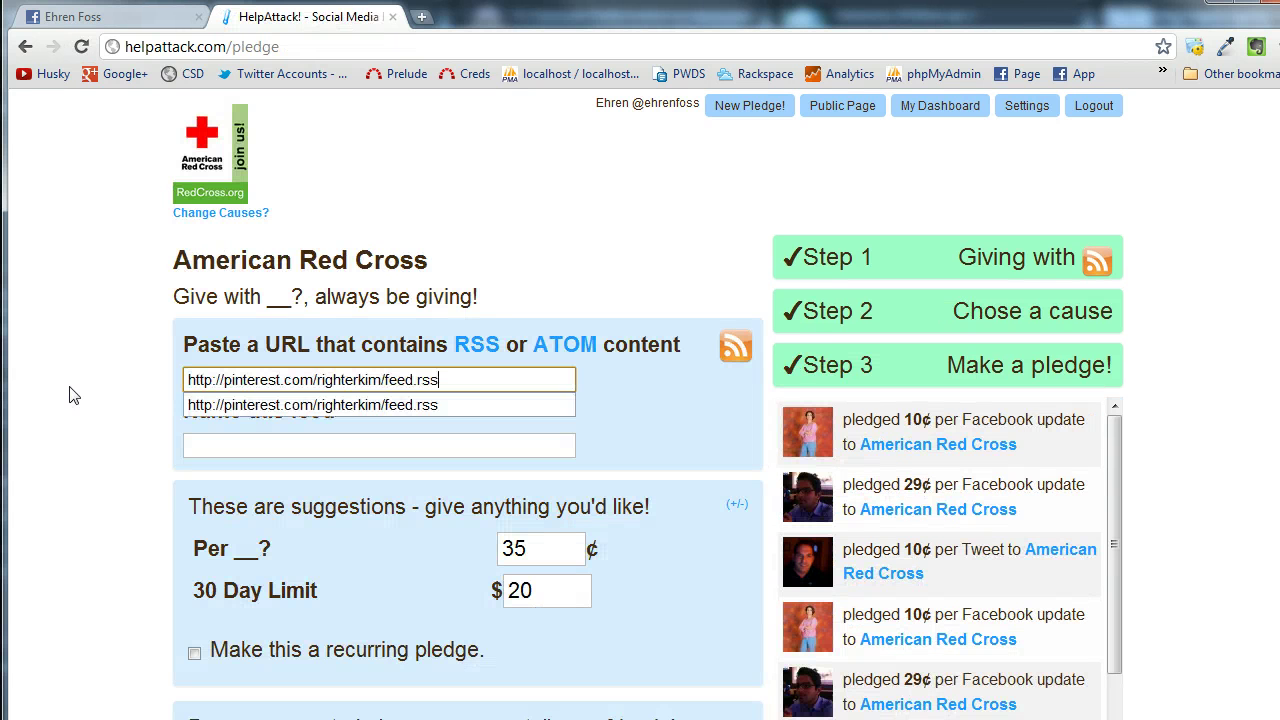
pyautogui.click(419, 442)
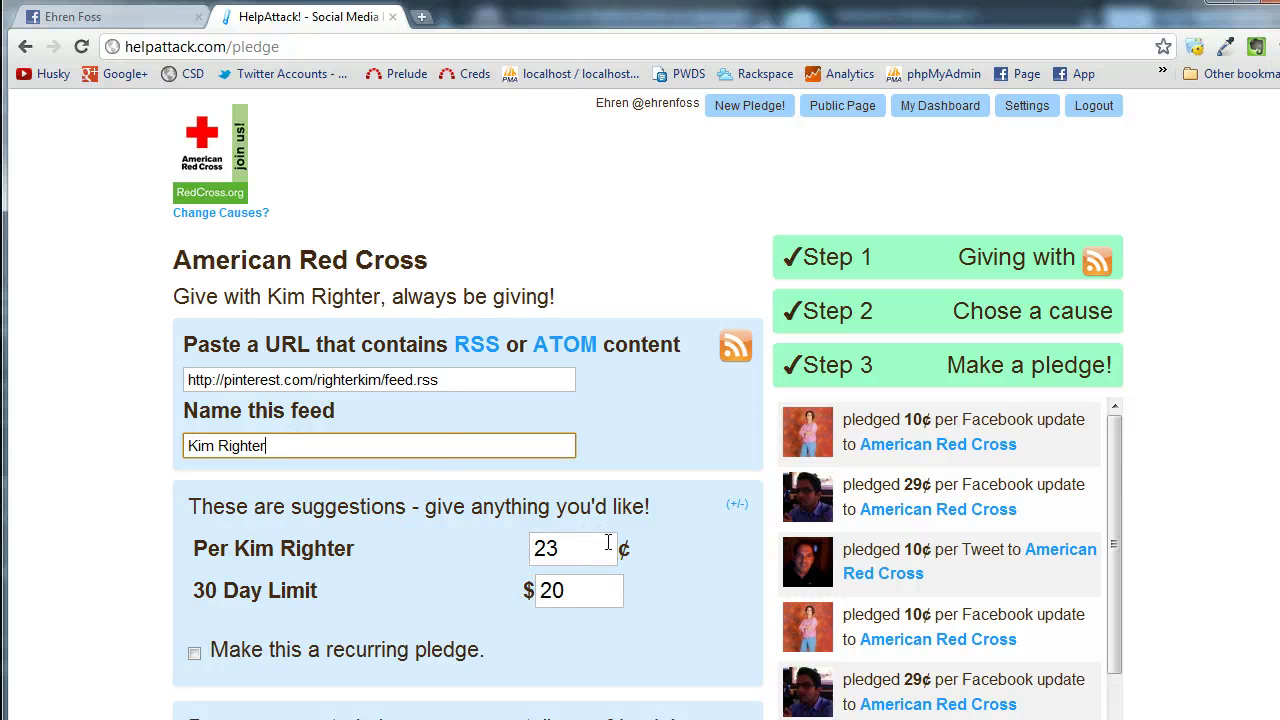
pyautogui.click(676, 553)
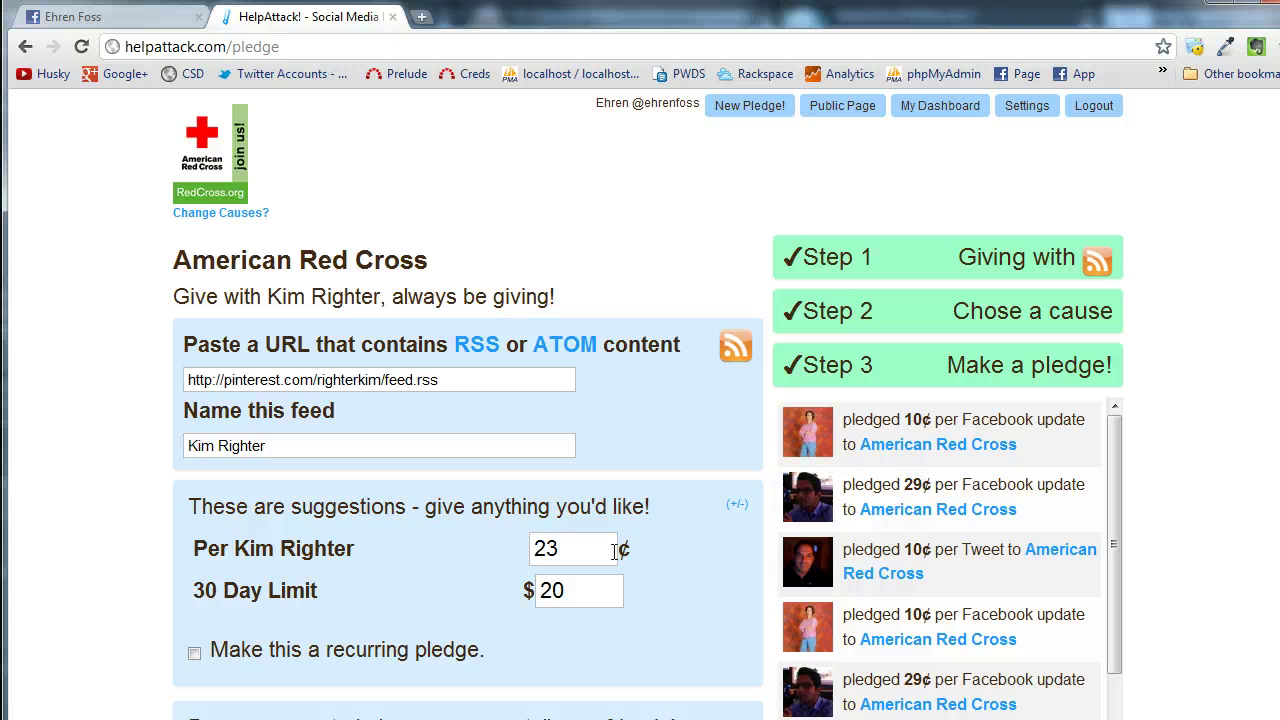
# - Set the per-update amount to 46¢ and the 30-day limit to $40
pyautogui.click(553, 549)
pyautogui.click(583, 594)
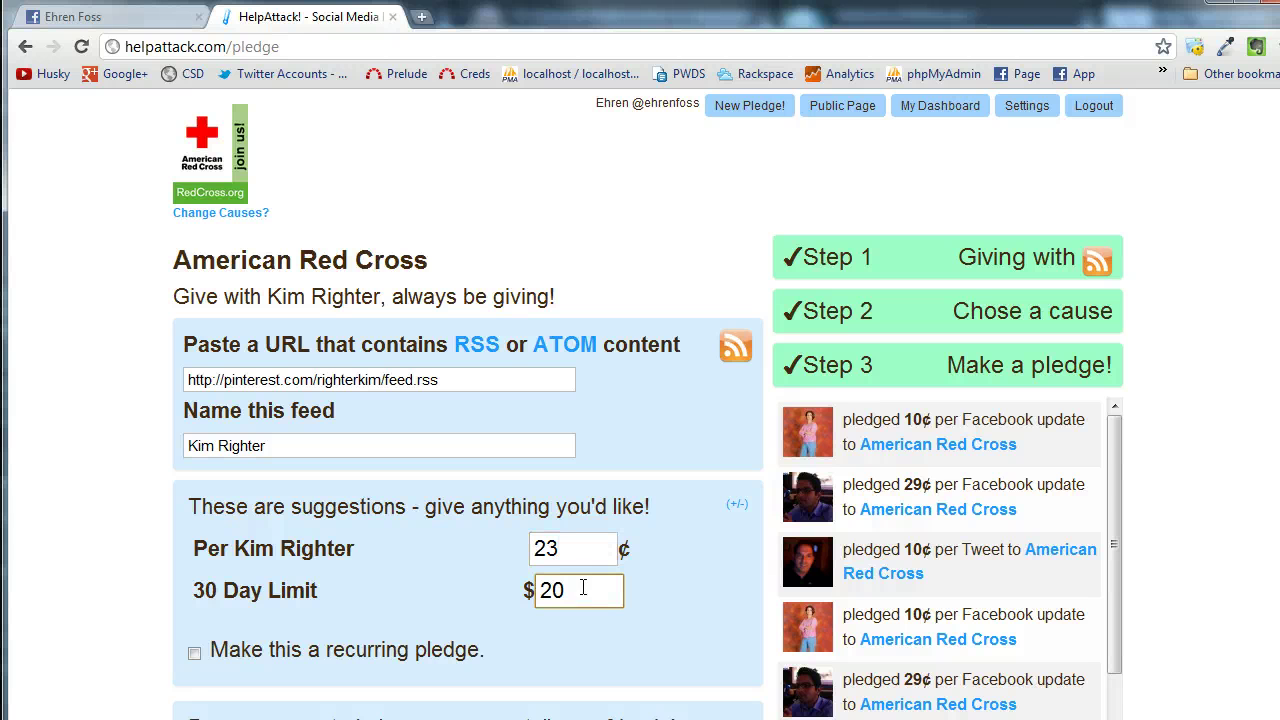
pyautogui.doubleClick(586, 589)
pyautogui.write('4')
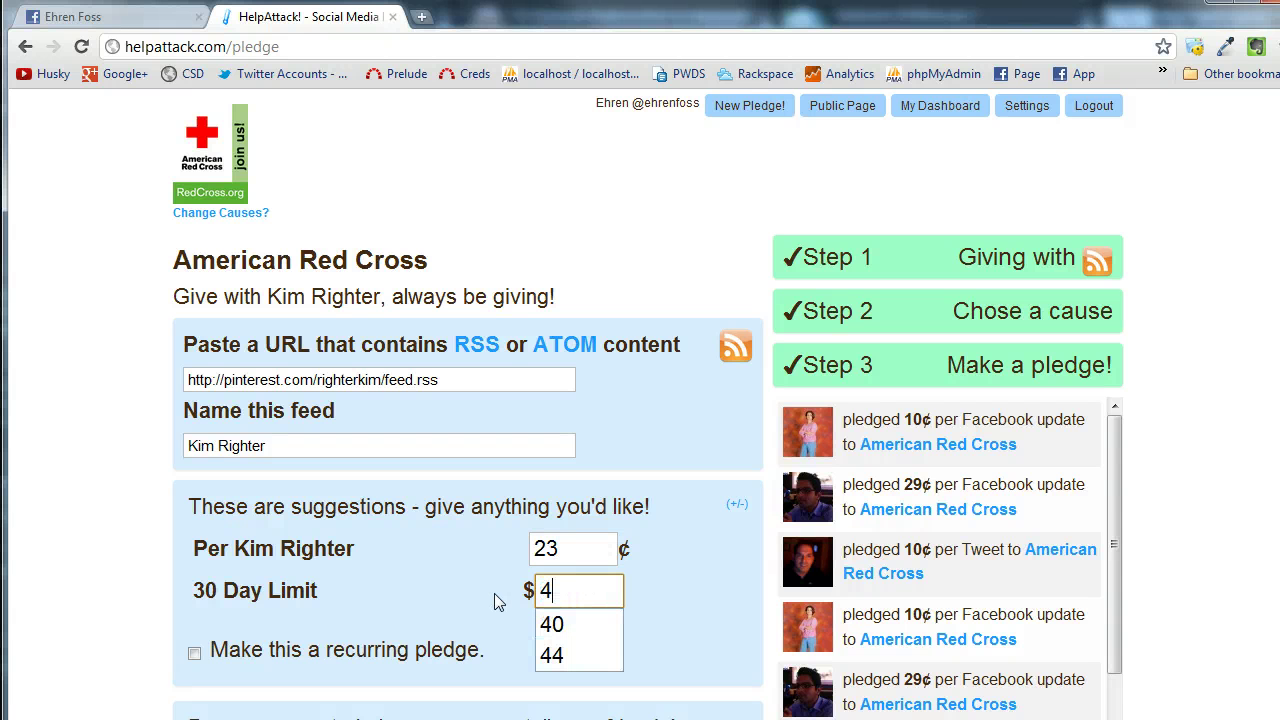
pyautogui.write('0')
pyautogui.doubleClick(585, 551)
pyautogui.write('46')
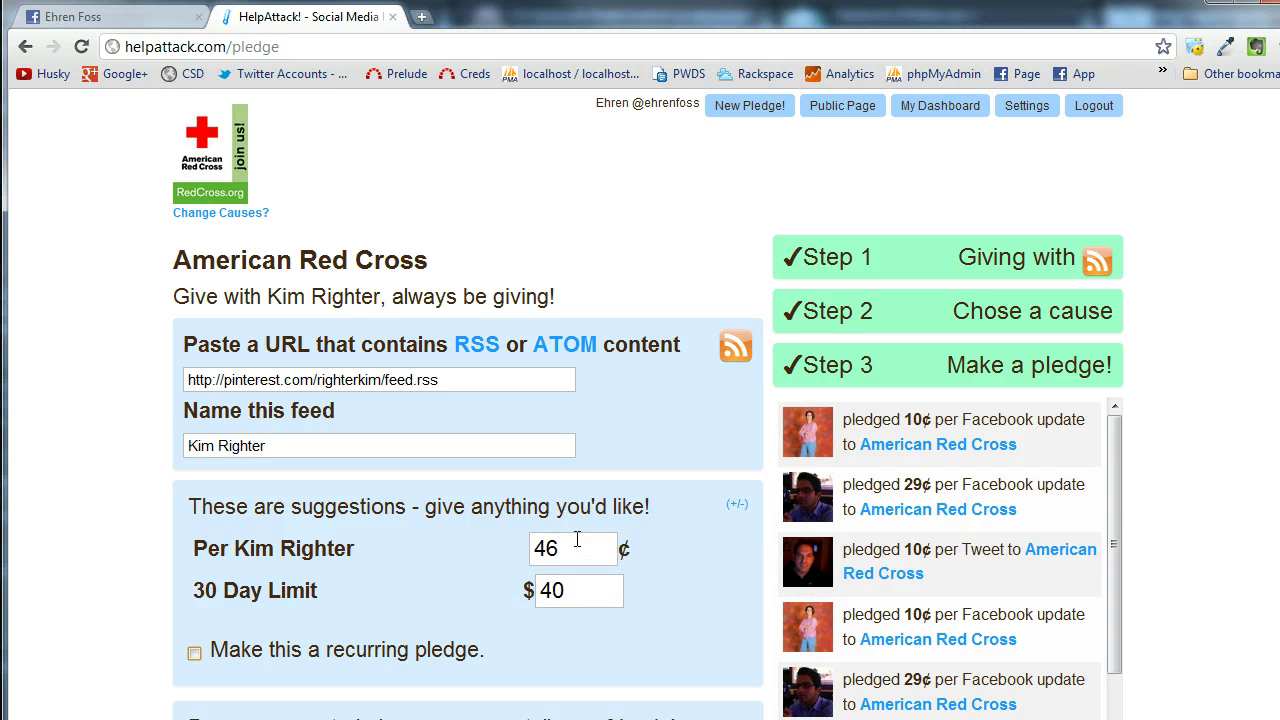
pyautogui.doubleClick(578, 552)
pyautogui.write('46')
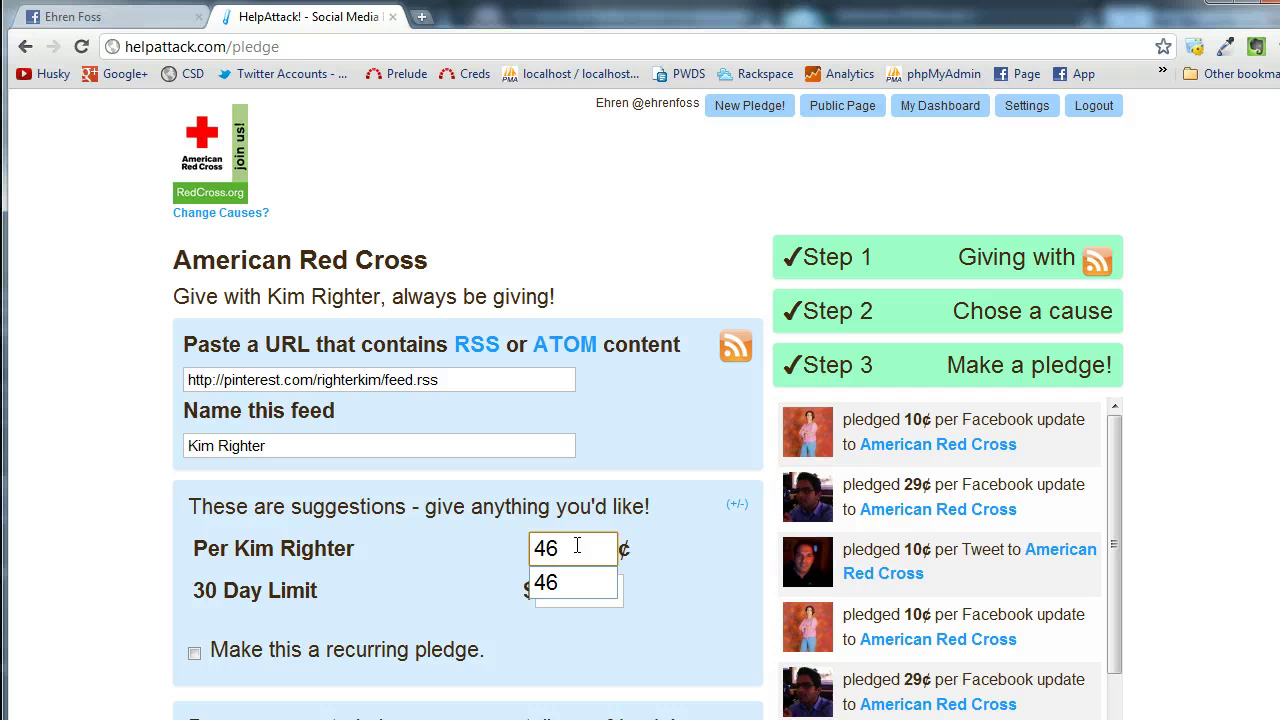
pyautogui.press('Escape')
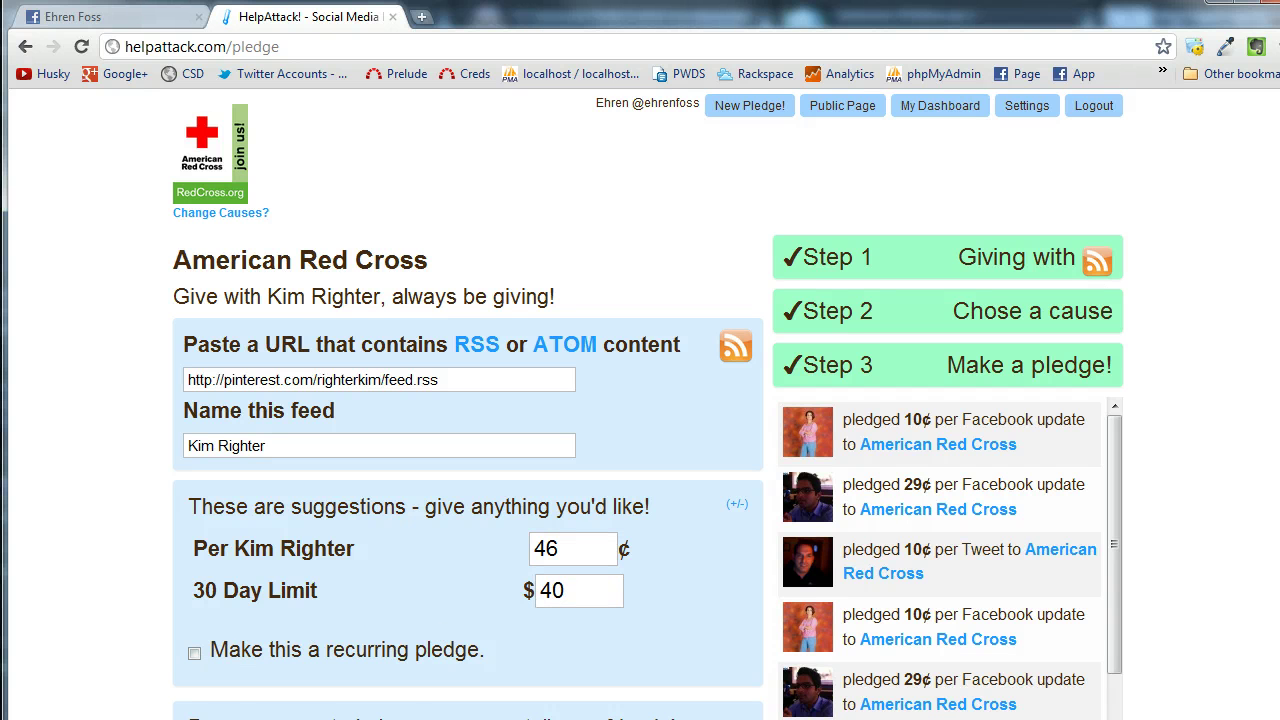
# - Submit the American Red Cross pledge with Spread the word left checked
pyautogui.scroll(-3, 307, 624)
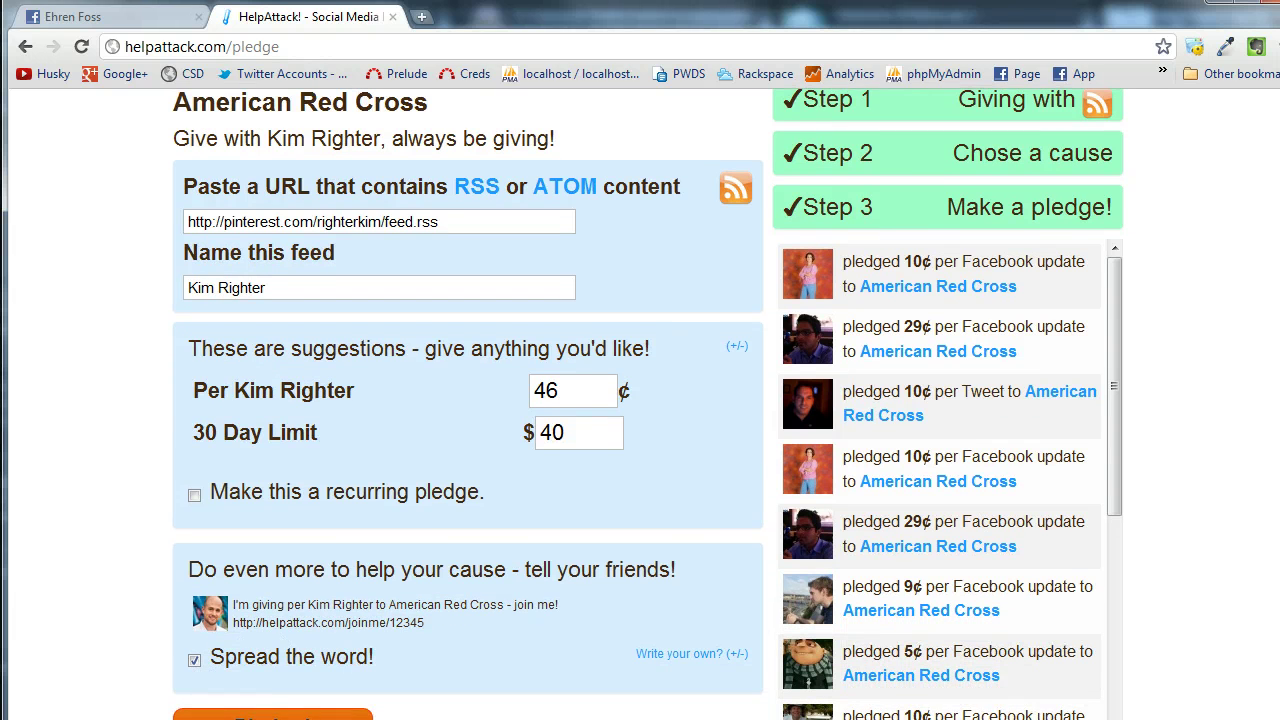
pyautogui.scroll(-1, 1263, 466)
pyautogui.scroll(-1, 587, 508)
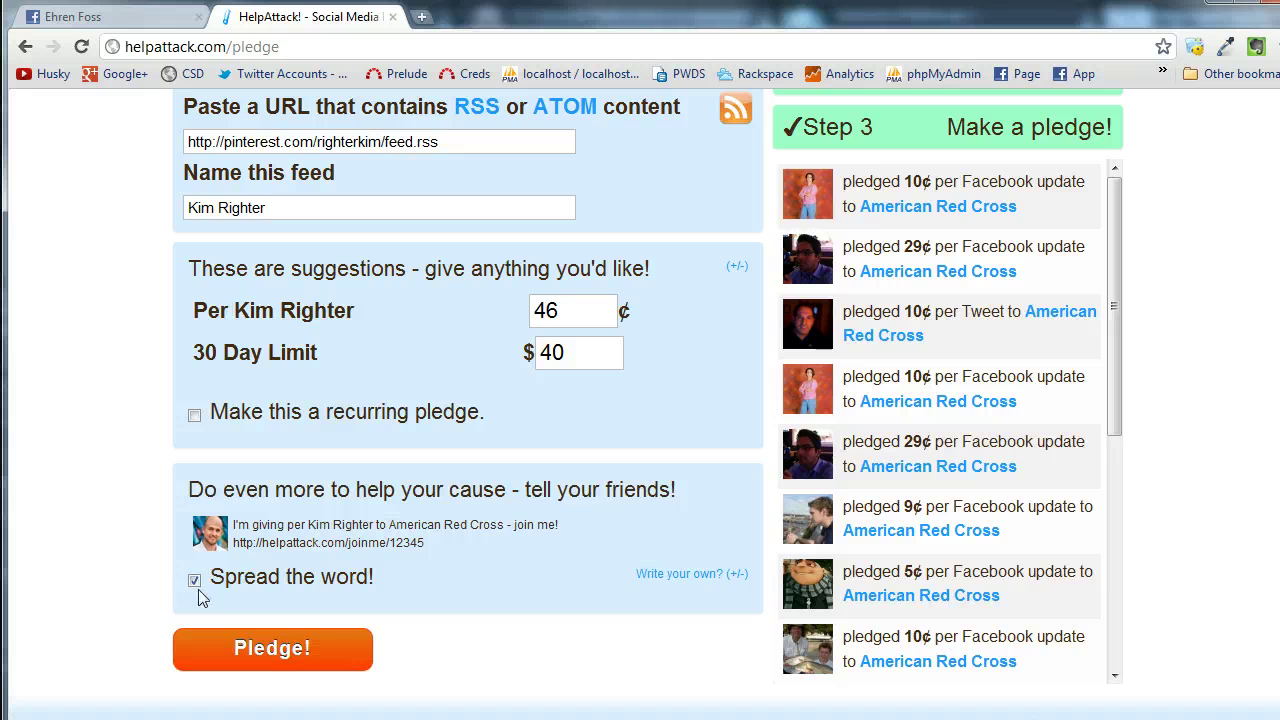
pyautogui.click(250, 650)
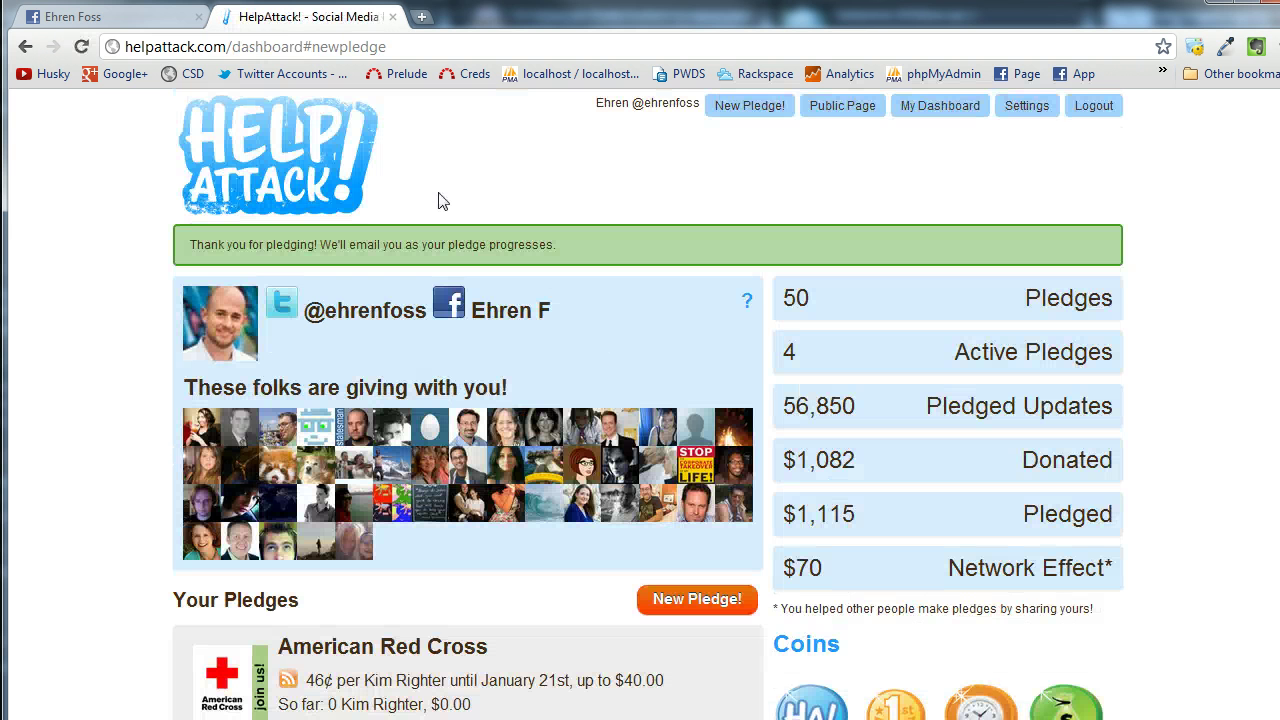
# - On the Facebook profile, select the new pledge post's bit.ly join link for copying
pyautogui.click(118, 22)
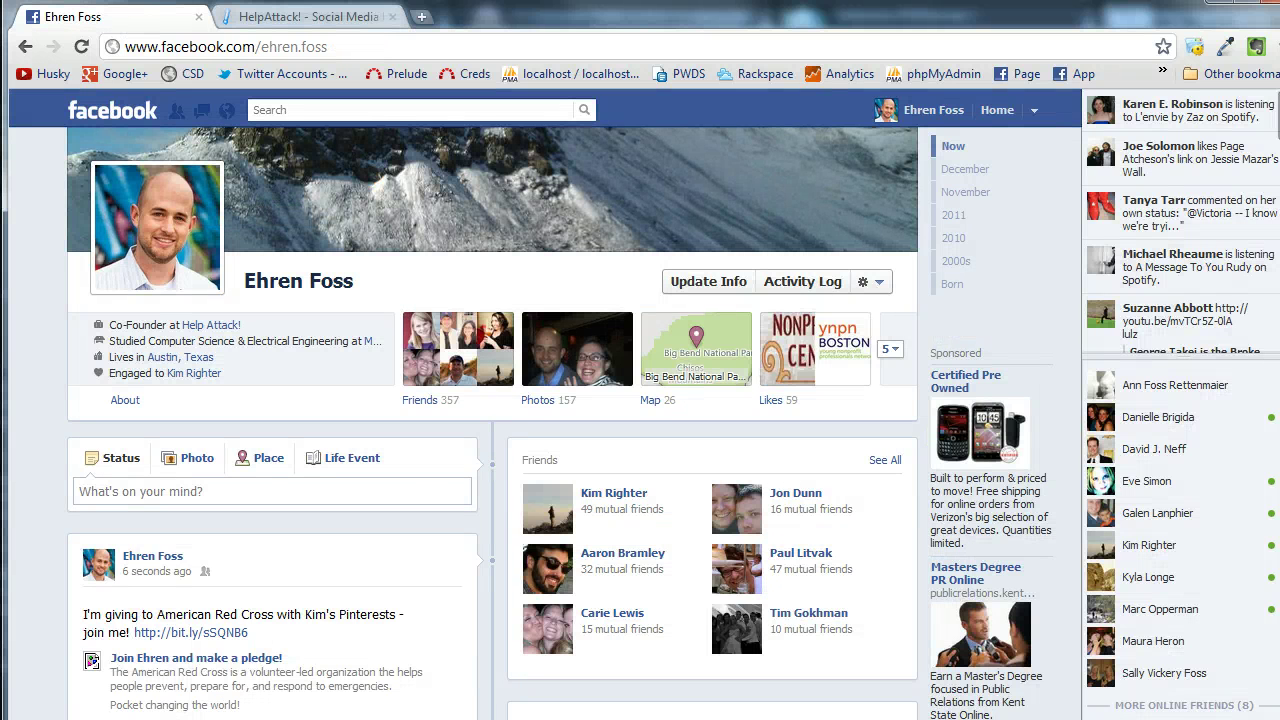
pyautogui.scroll(-2, 90, 400)
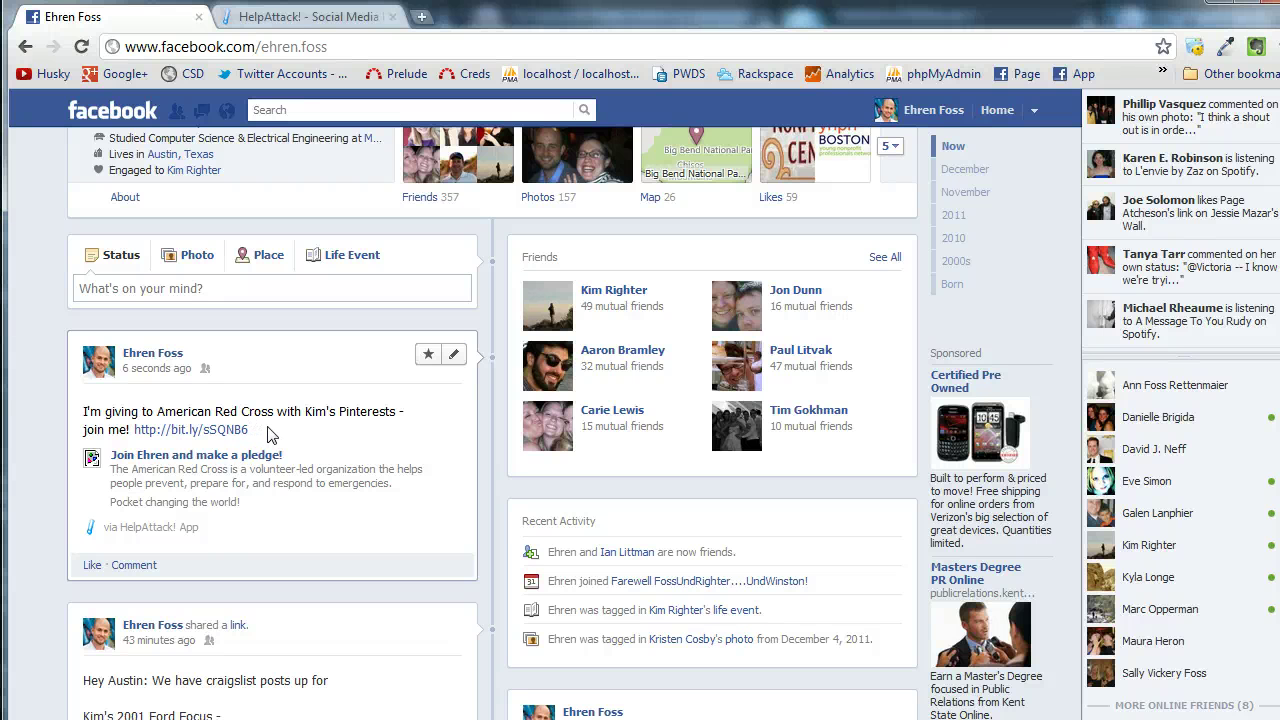
pyautogui.moveTo(268, 433); pyautogui.dragTo(133, 430)
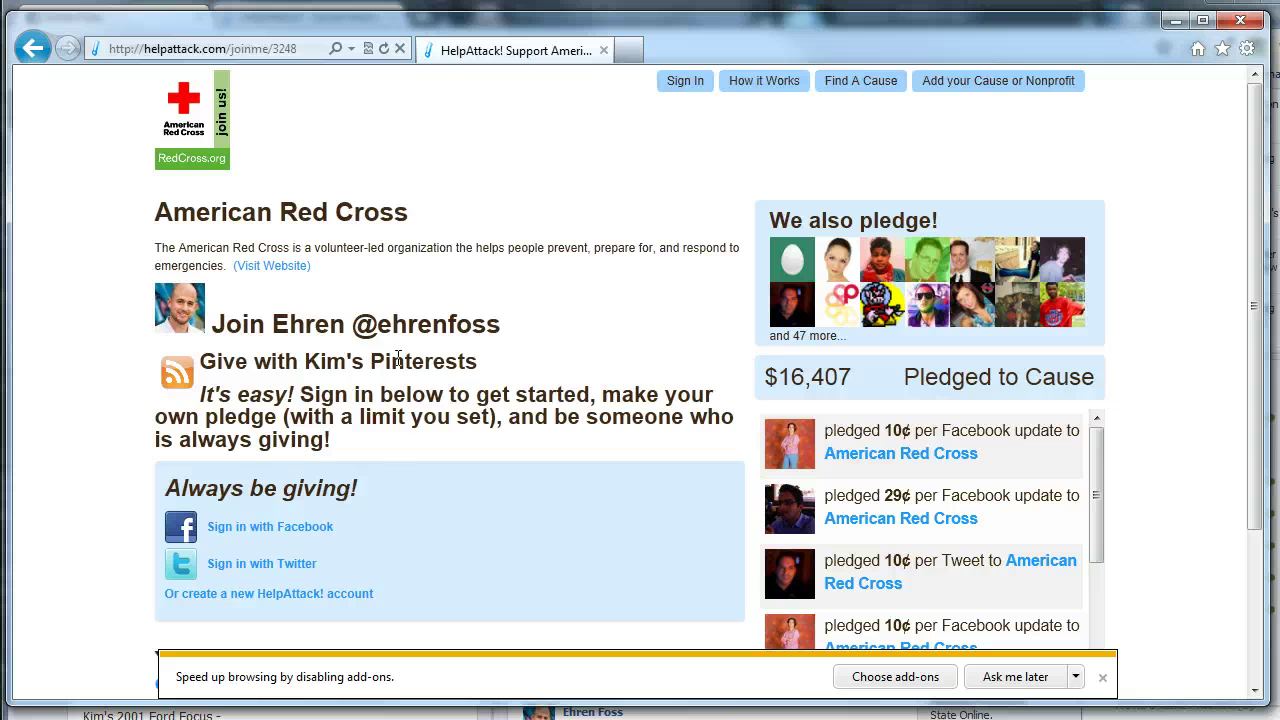
# - Load the copied bit.ly join link in Internet Explorer's address bar
pyautogui.click(303, 48)
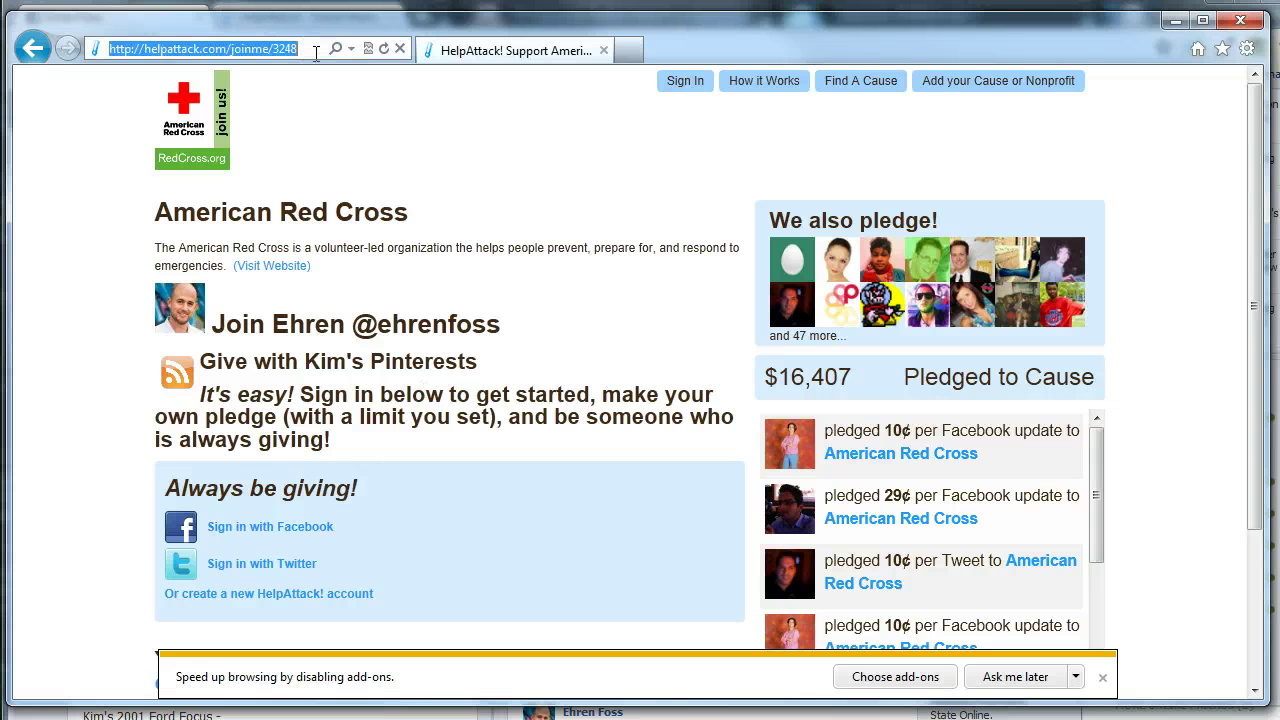
pyautogui.write('http://bit.ly/zGQN8B')
pyautogui.press('Return')
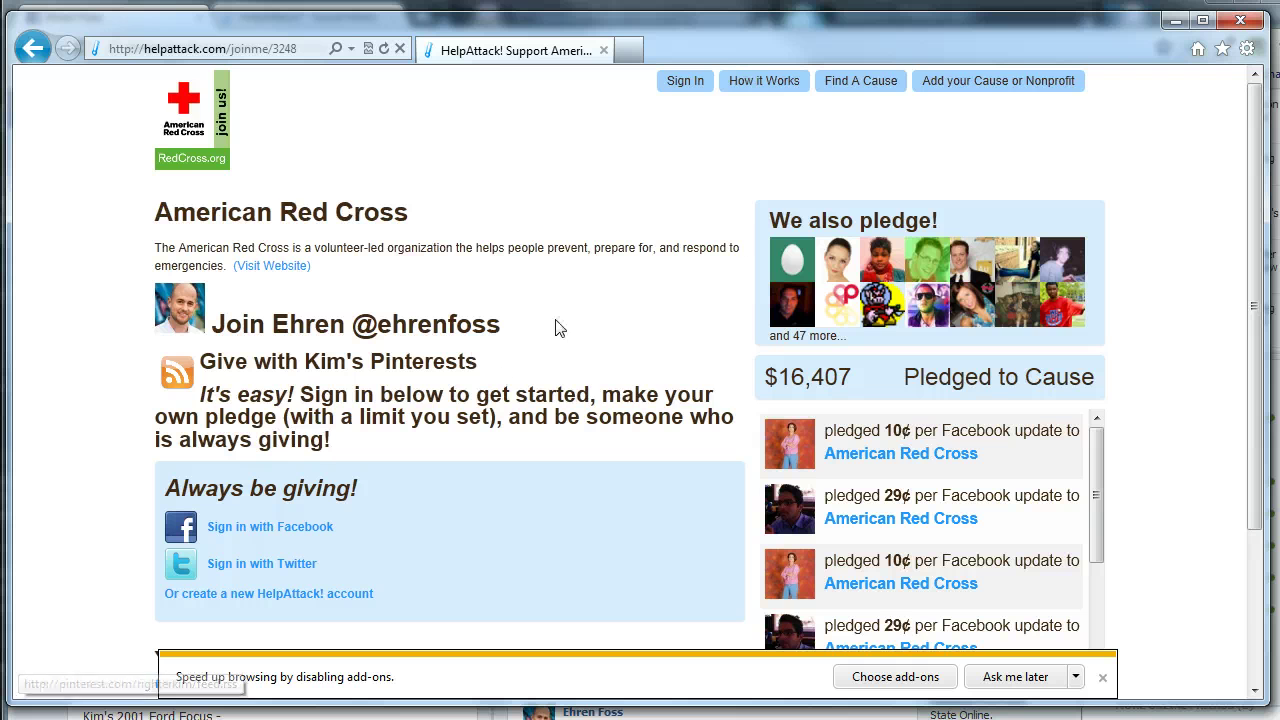
pyautogui.moveTo(1257, 210); pyautogui.dragTo(1263, 238)
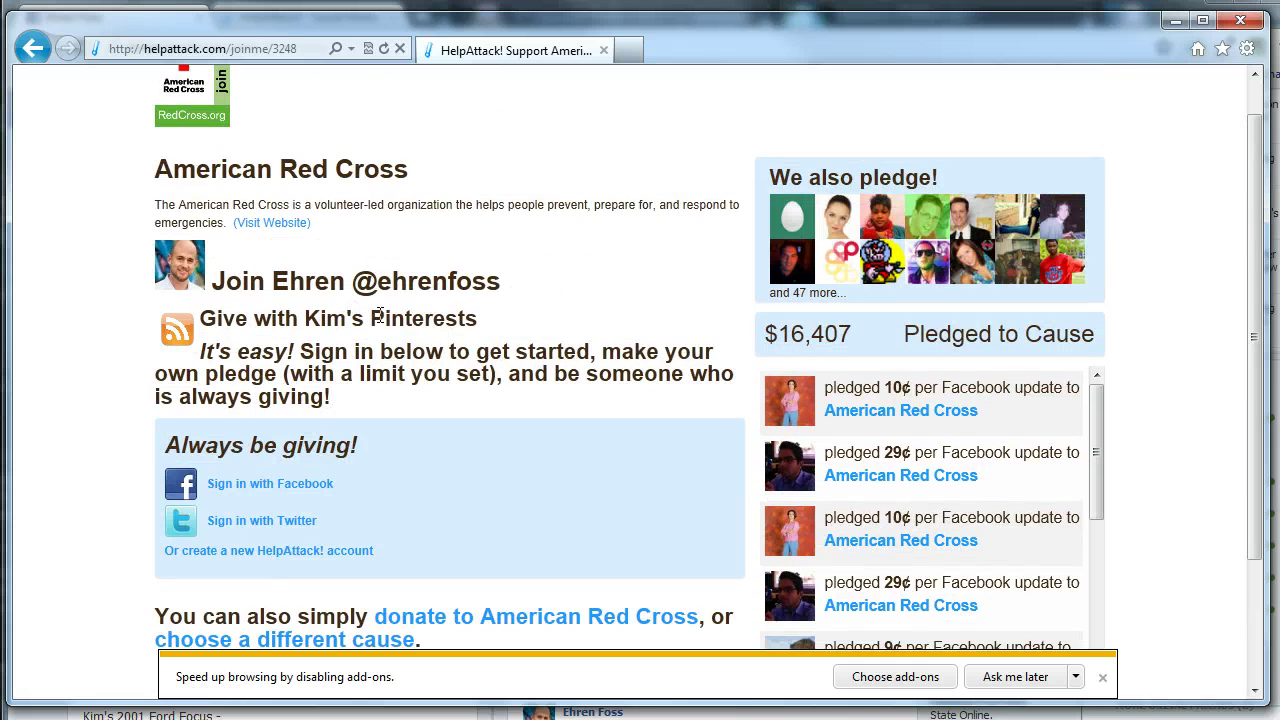
# - Sign in with Twitter and check the prefilled Pinterest feed URL and feed name
pyautogui.click(300, 521)
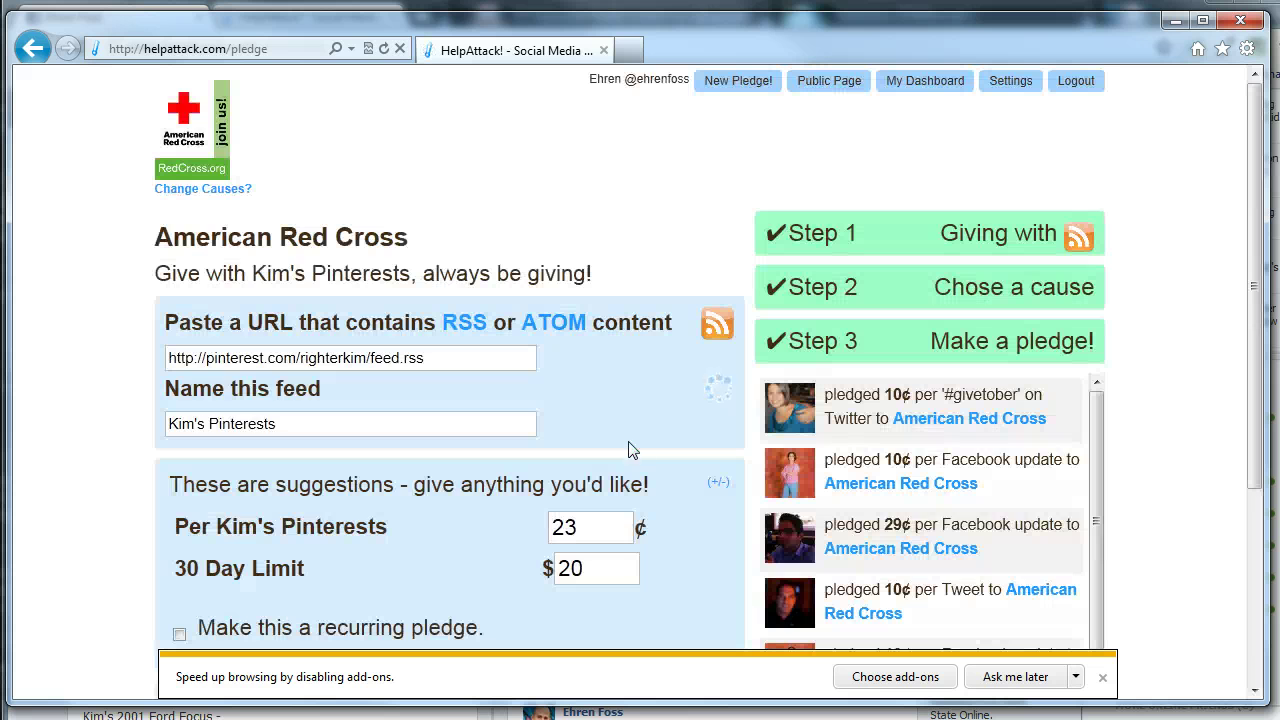
pyautogui.moveTo(460, 357); pyautogui.dragTo(118, 353)
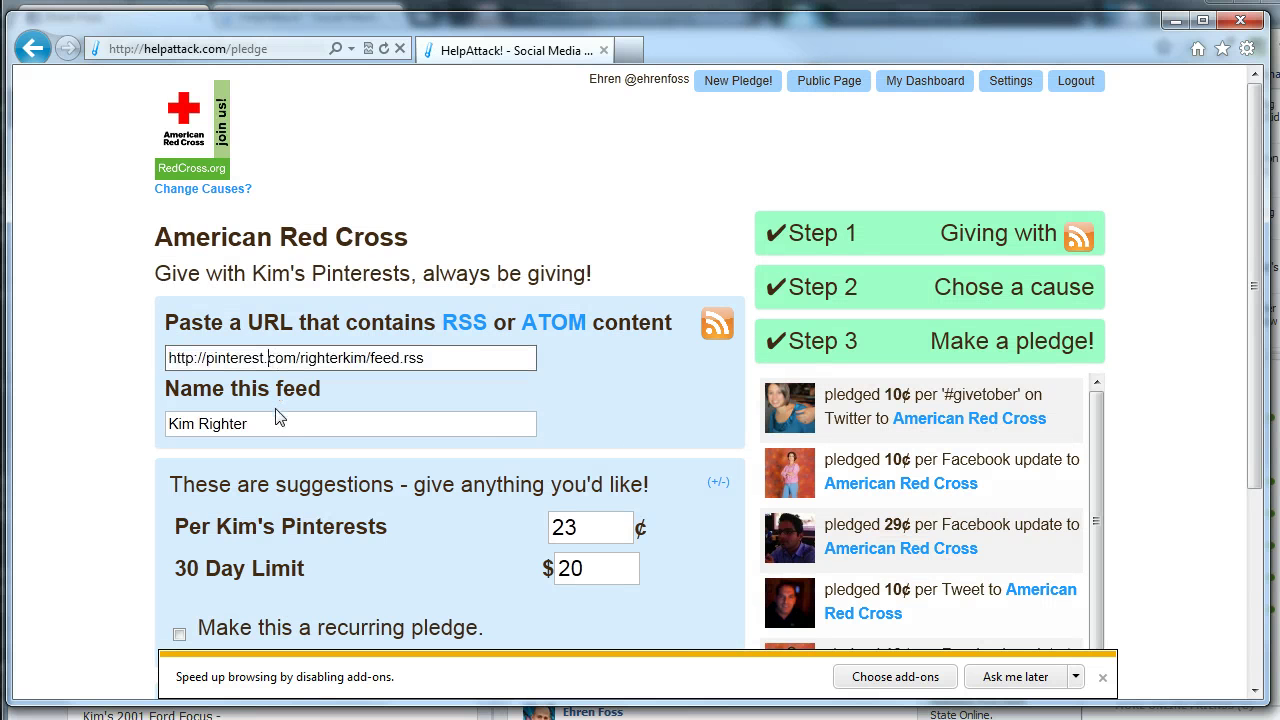
pyautogui.moveTo(277, 420); pyautogui.dragTo(98, 425)
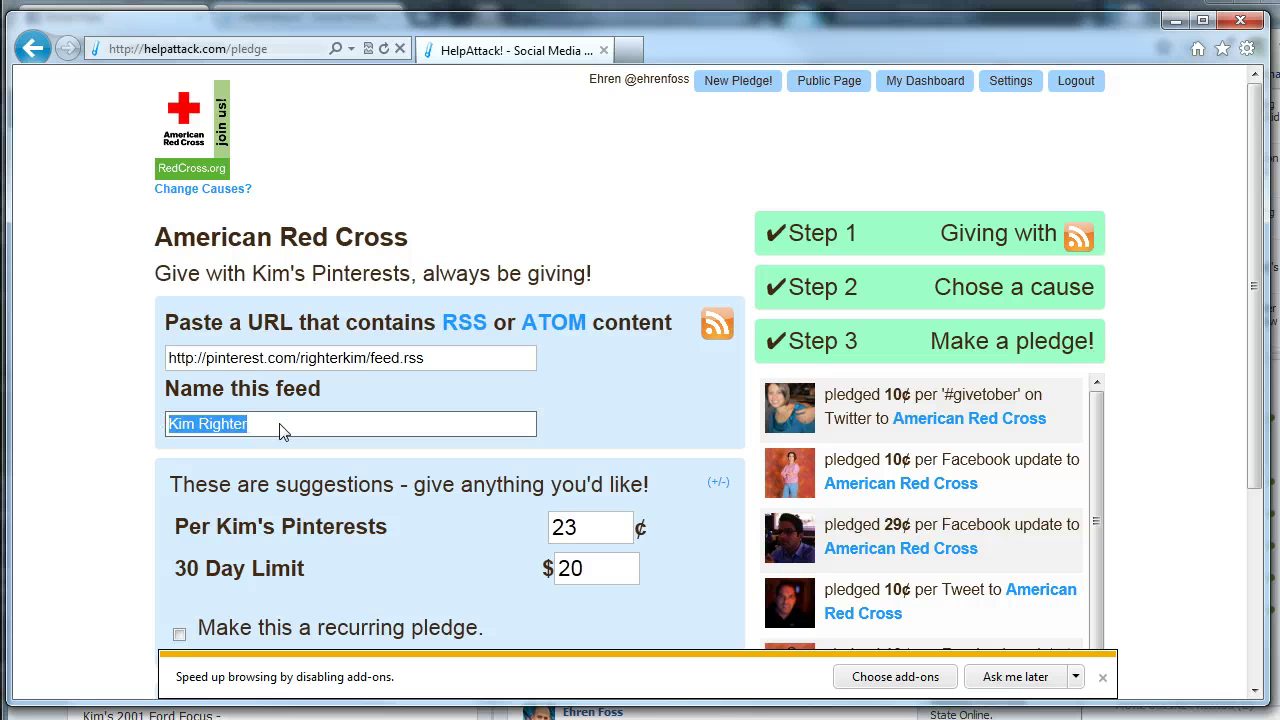
pyautogui.click(277, 423)
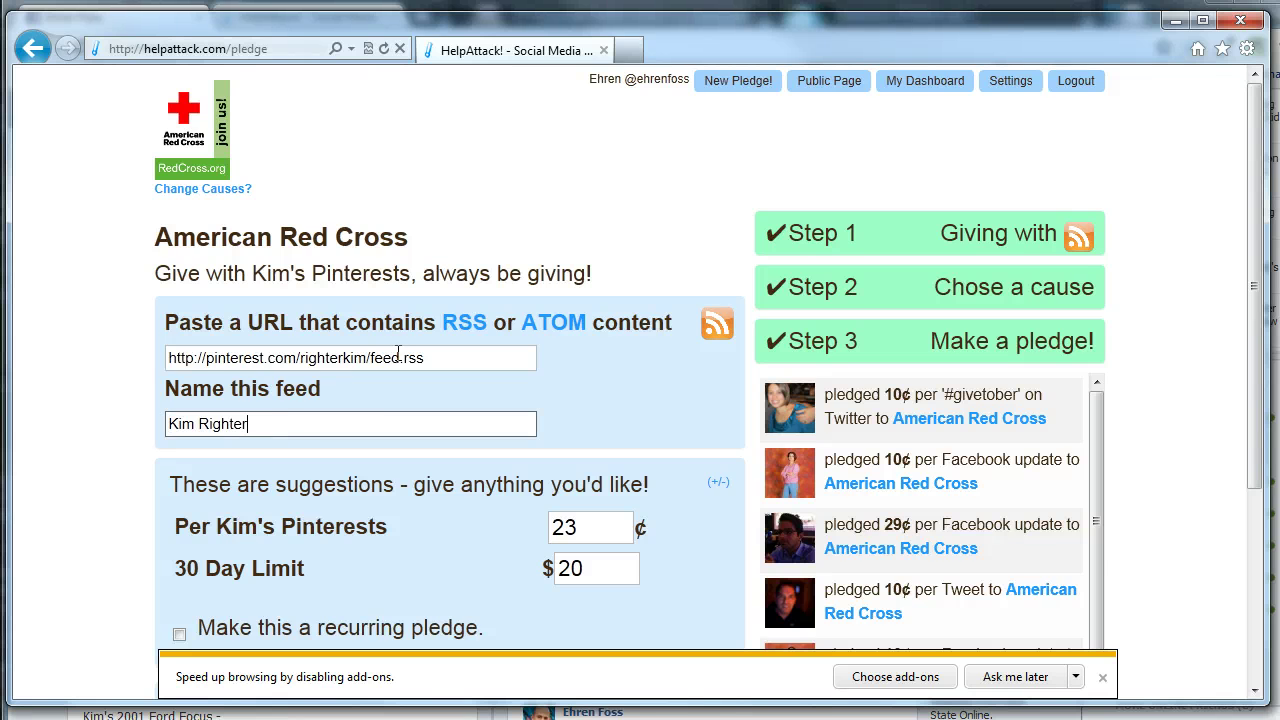
# - Review the prefilled 23¢ per-pin amount and $20 30-day limit on the form
pyautogui.click(603, 530)
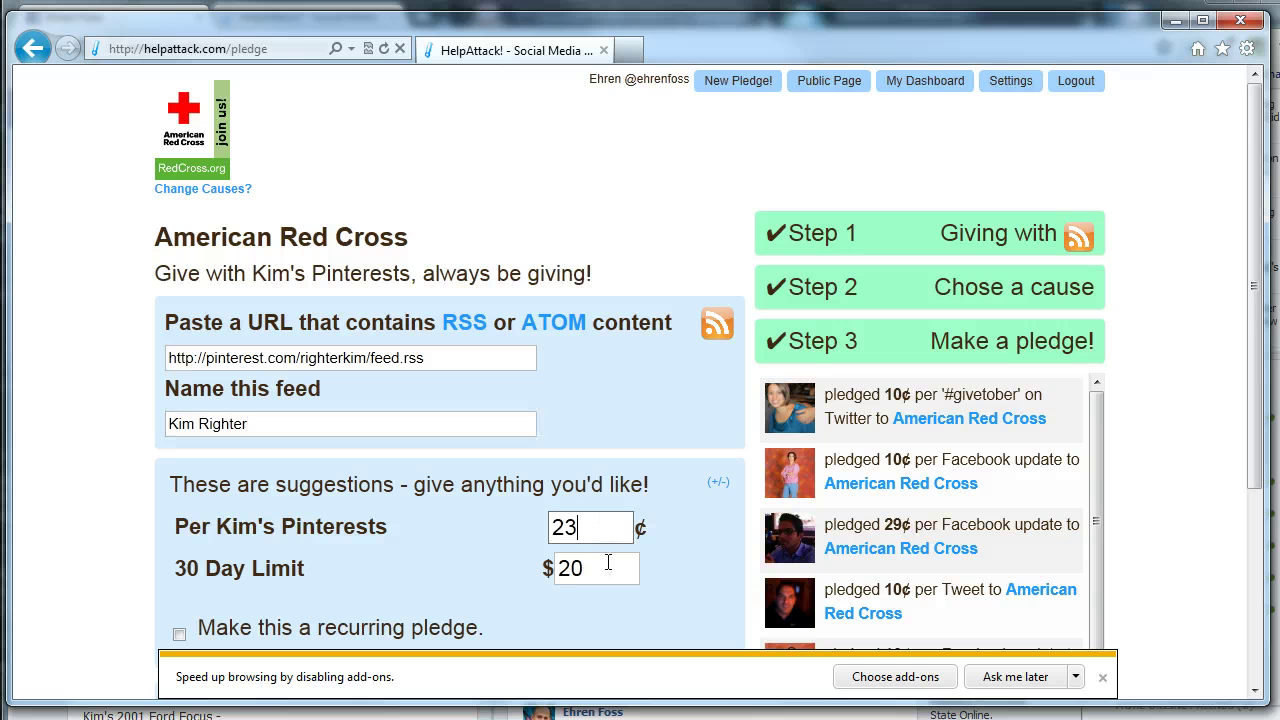
pyautogui.click(609, 562)
pyautogui.moveTo(1251, 250); pyautogui.dragTo(1257, 290)
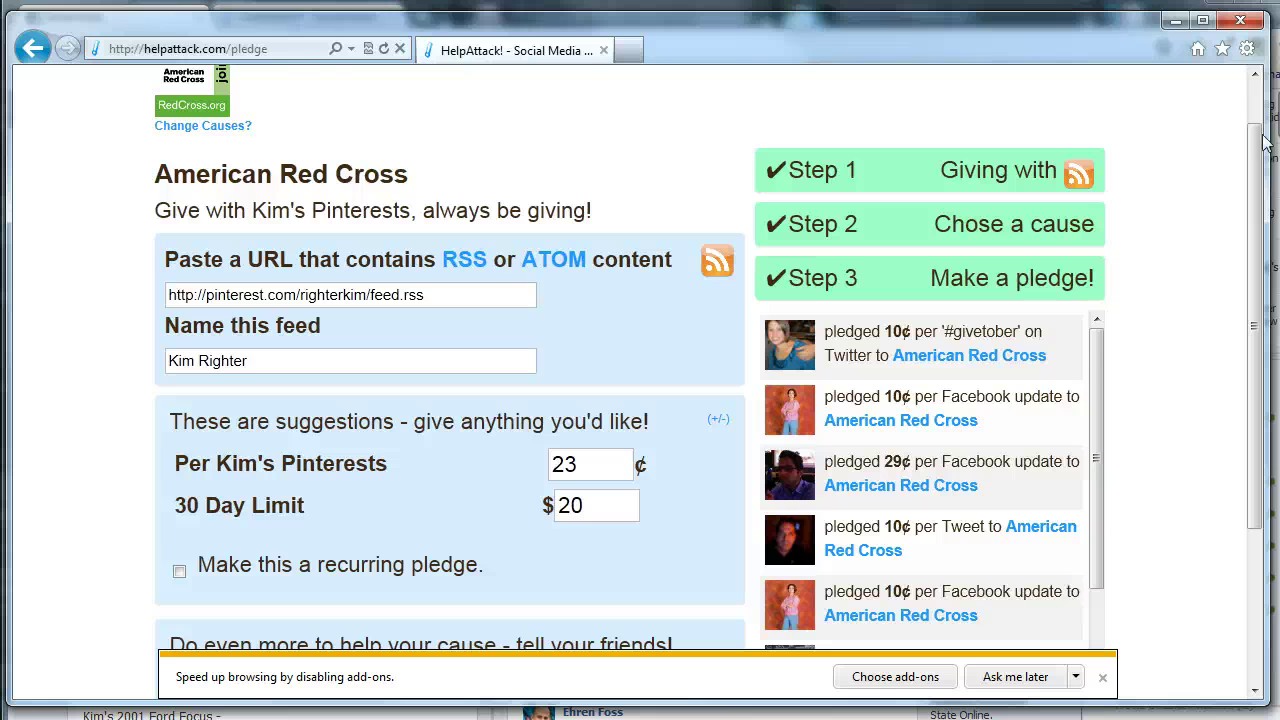
pyautogui.scroll(1, 1256, 145)
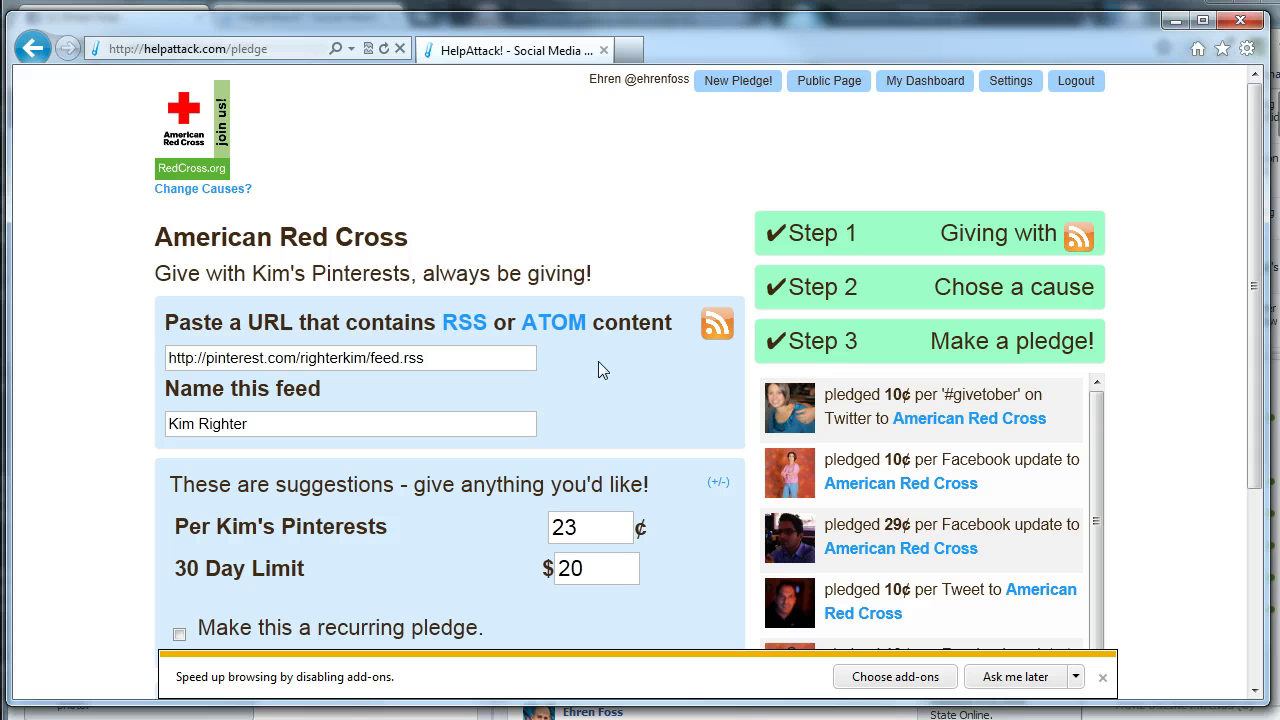
pyautogui.scroll(-3, 1262, 240)
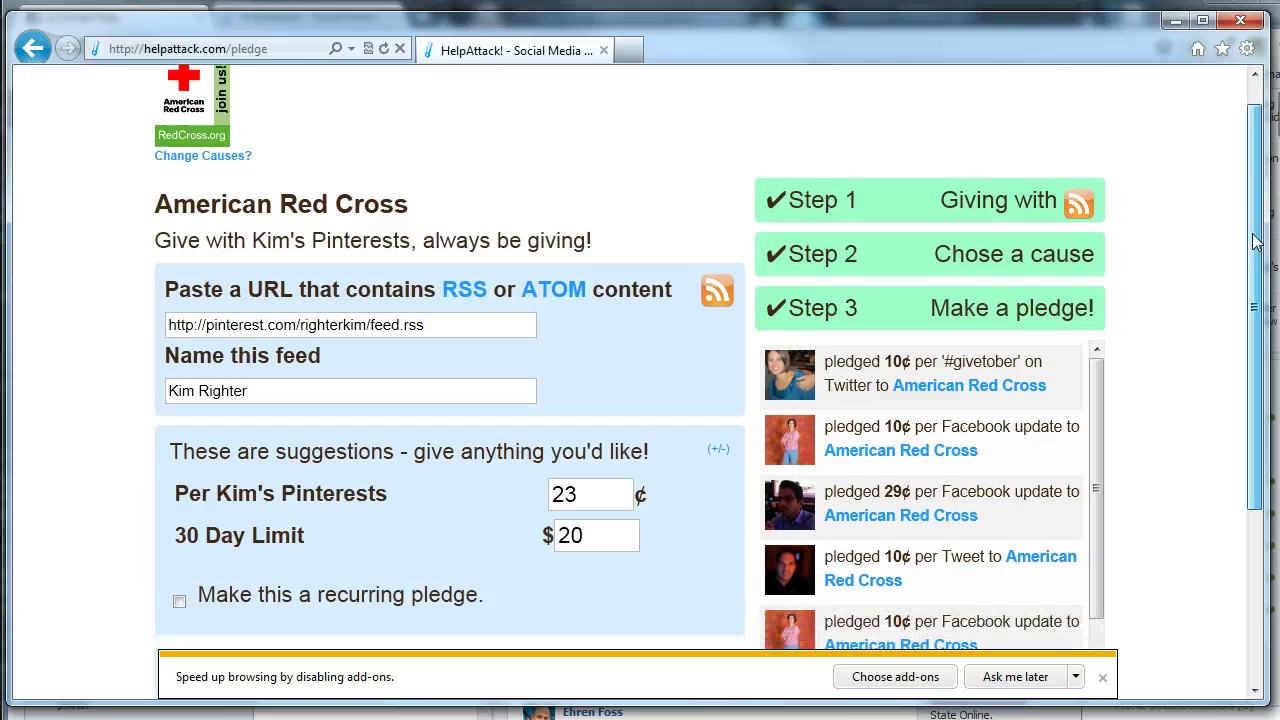
pyautogui.scroll(3, 443, 420)
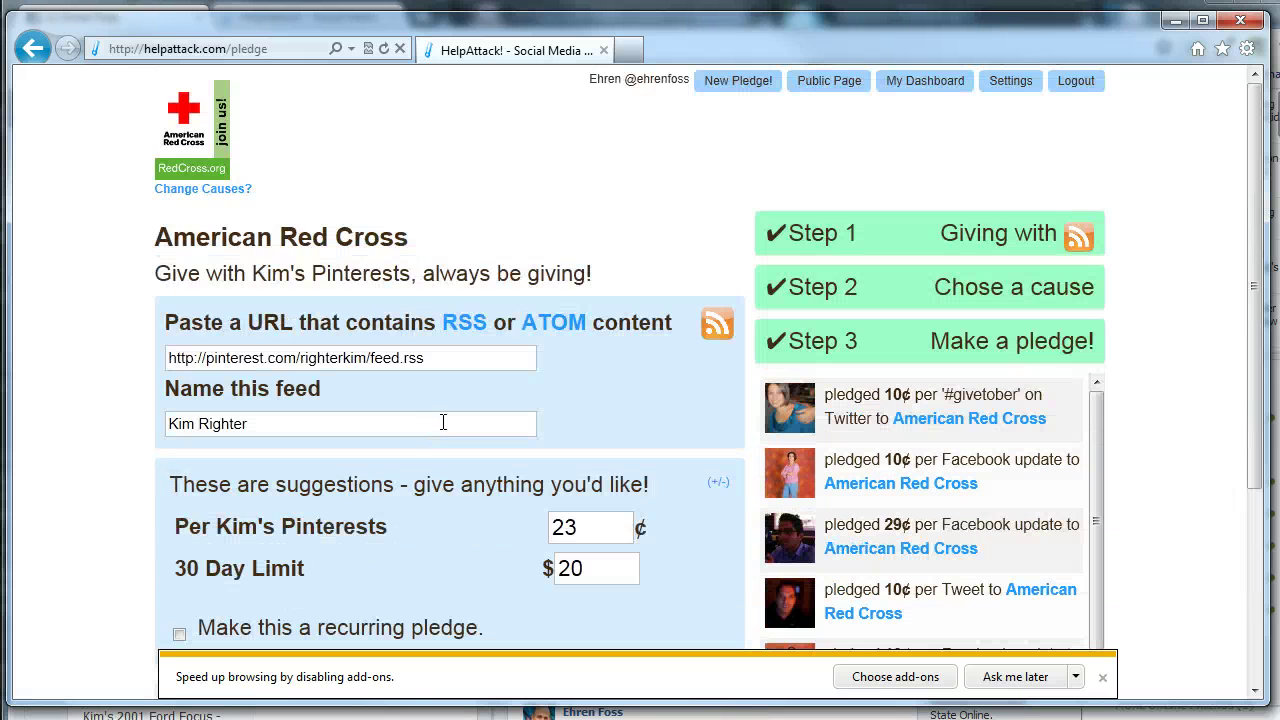